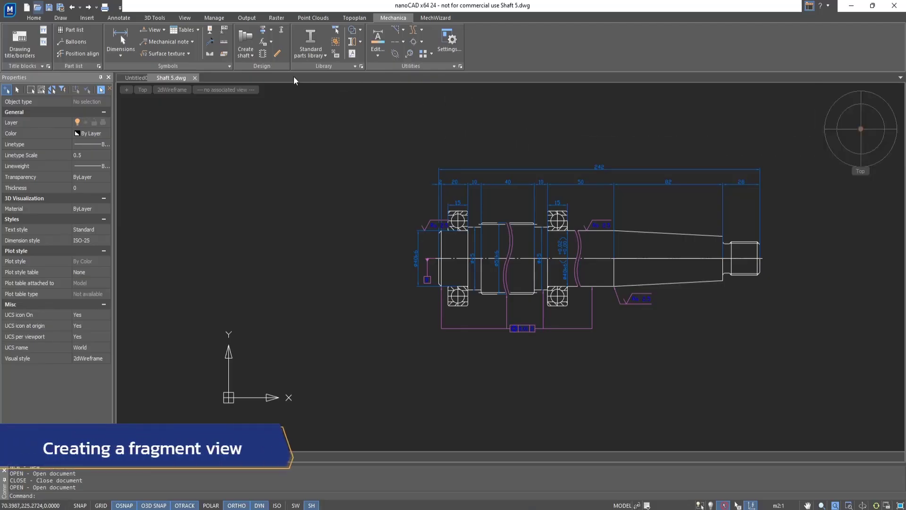
# Step: Create a circular scale fragment view around the upper-left chamfer of the 40 mm shaft section, placing its leader shelf above it
pyautogui.click(163, 29)
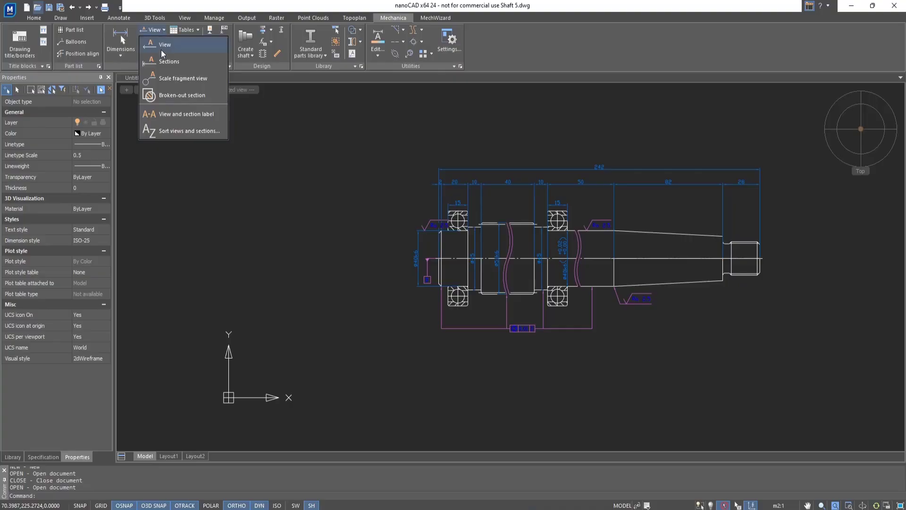
pyautogui.click(159, 79)
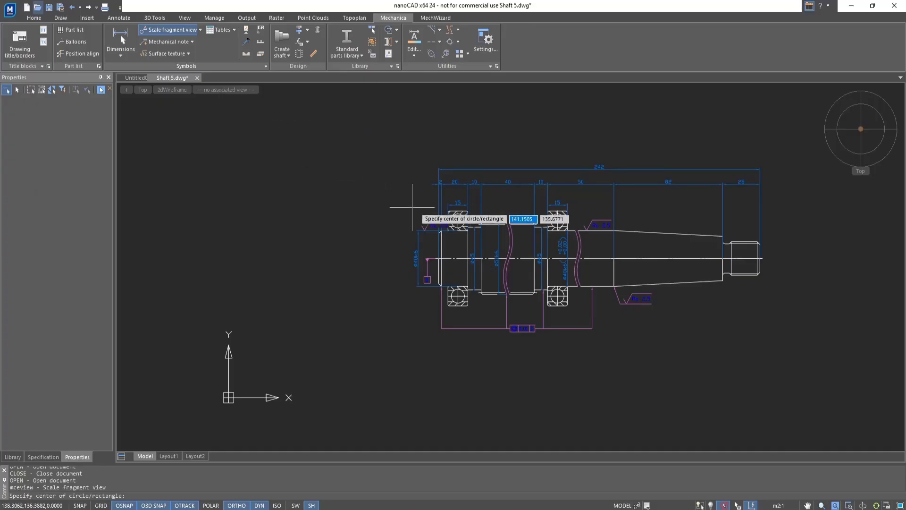
pyautogui.scroll(5, 481, 225)
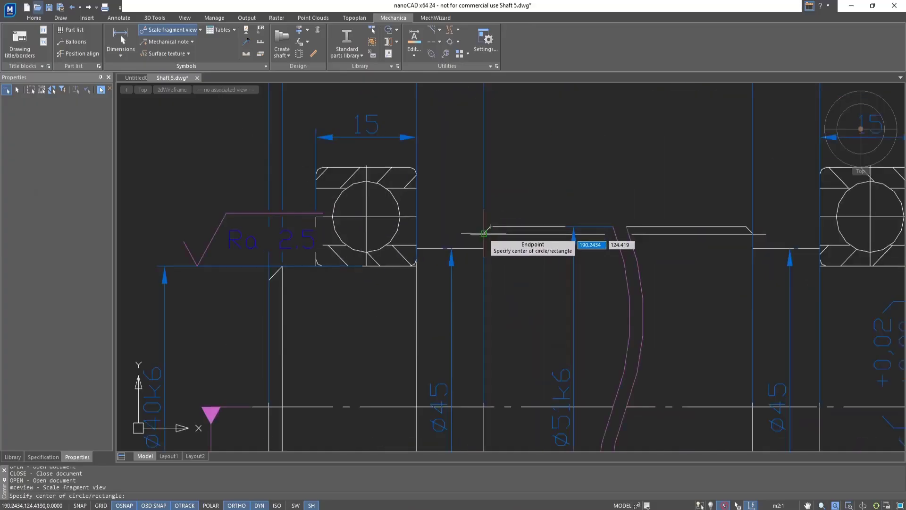
pyautogui.click(481, 225)
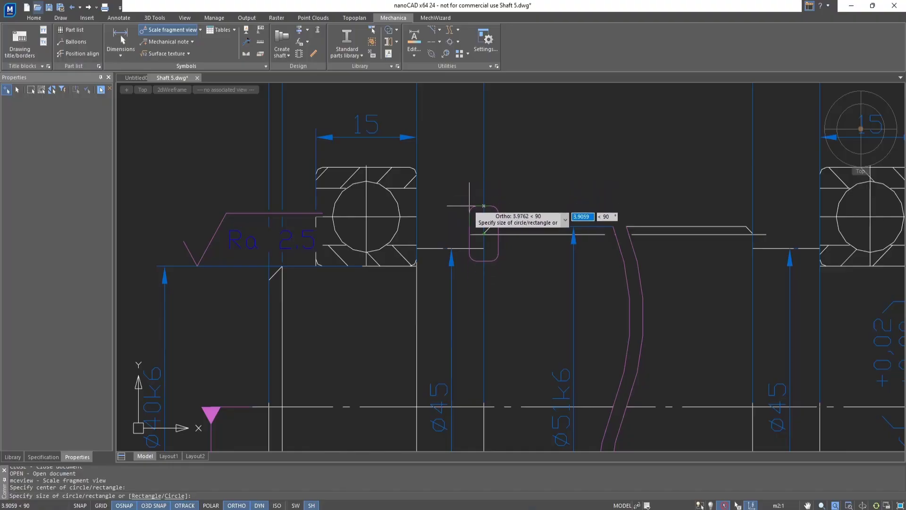
pyautogui.click(183, 496)
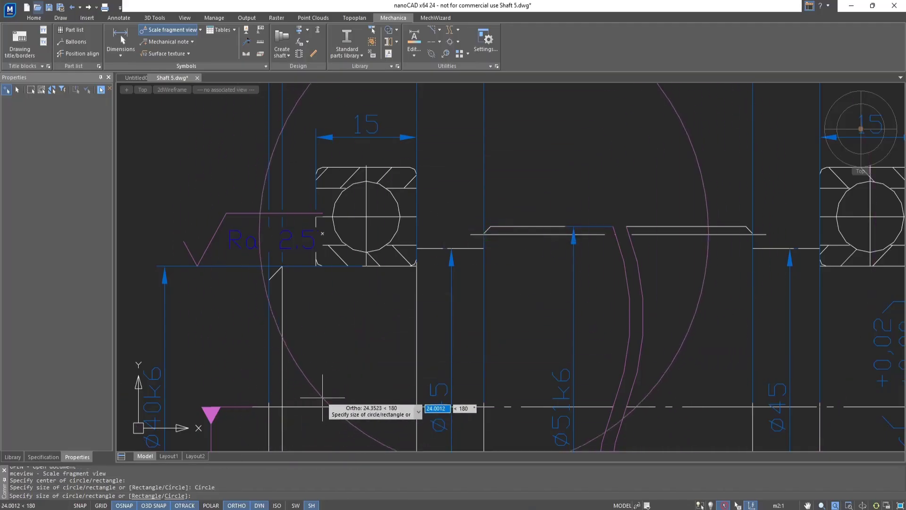
pyautogui.click(459, 290)
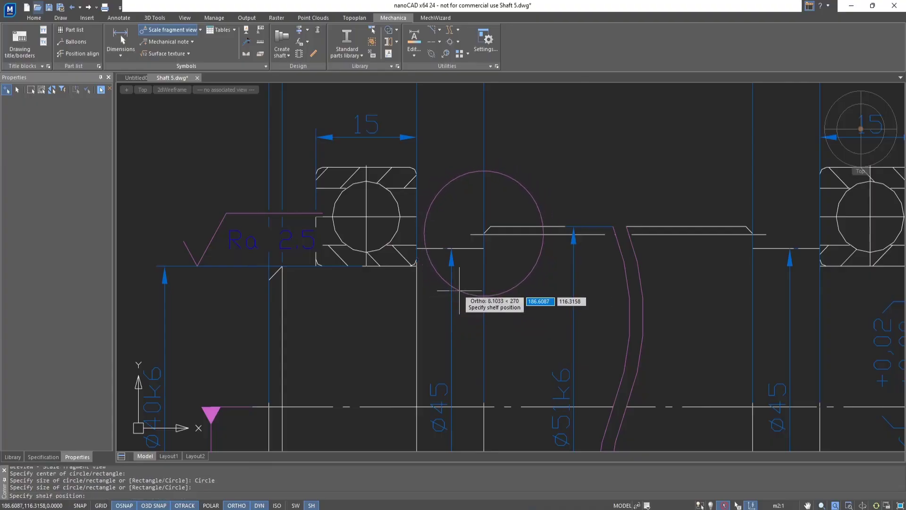
pyautogui.scroll(-2, 609, 109)
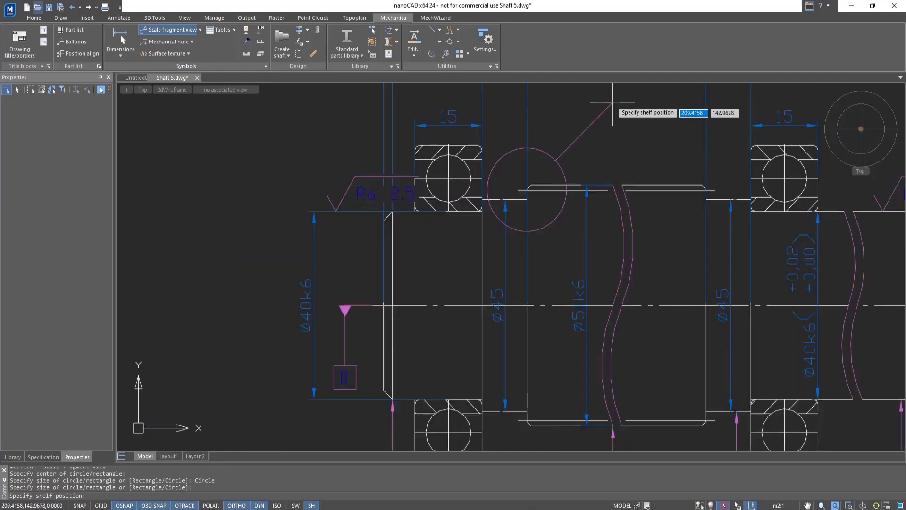
pyautogui.moveTo(609, 109); pyautogui.dragTo(586, 254, button='middle')
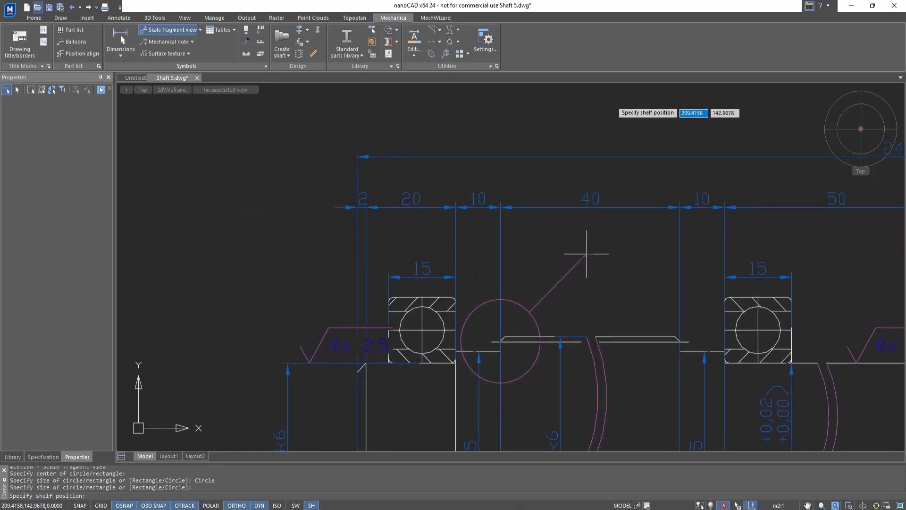
pyautogui.click(586, 254)
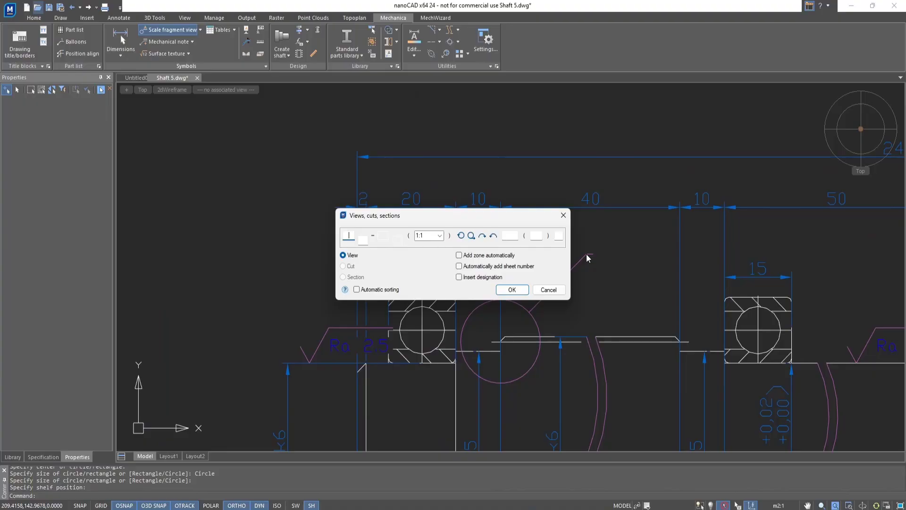
# Step: Designate the fragment view A, set its scale to 5:1 and enable automatic sorting
pyautogui.write('A')
pyautogui.click(441, 236)
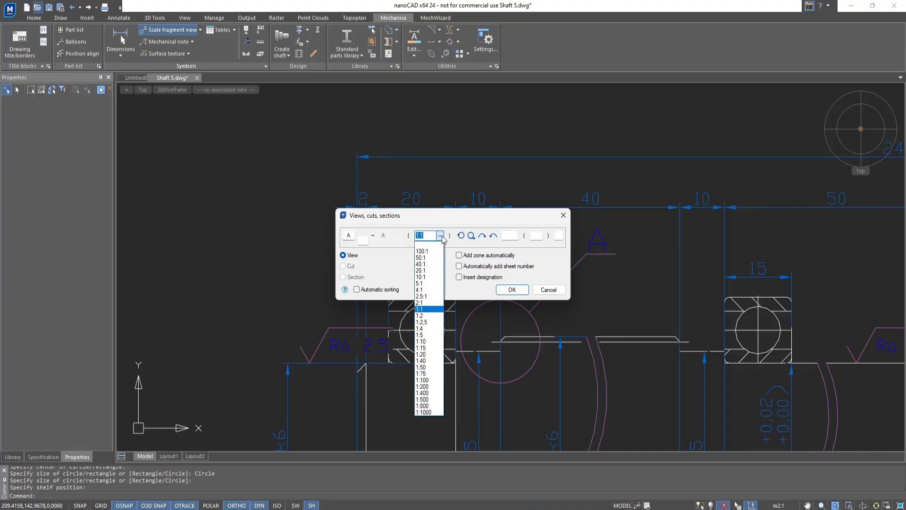
pyautogui.click(420, 283)
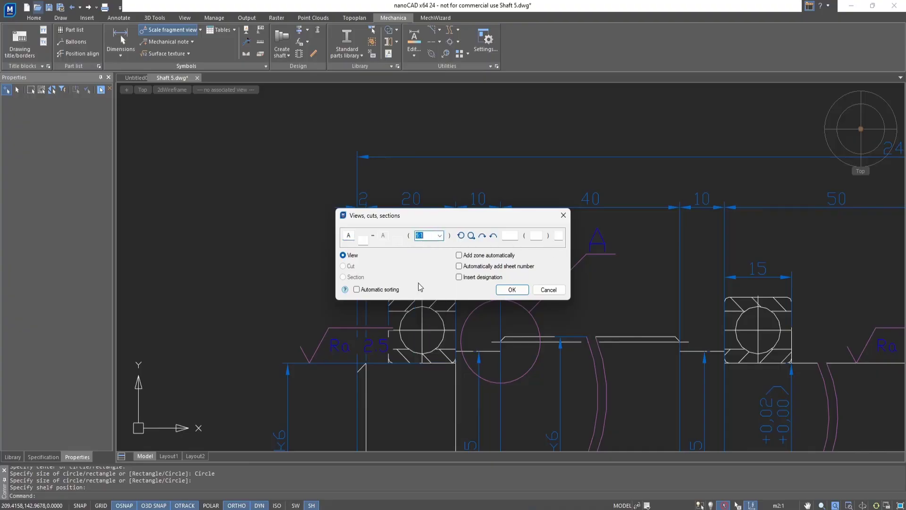
pyautogui.click(357, 289)
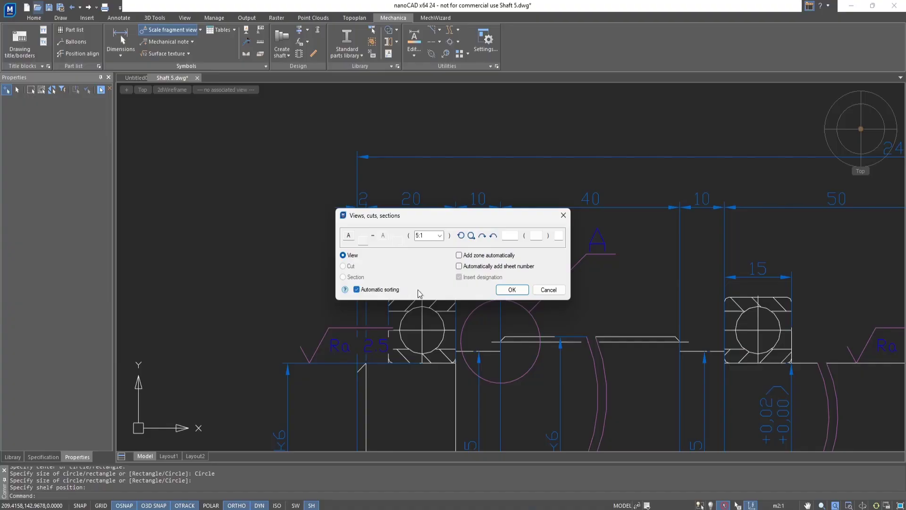
pyautogui.click(505, 291)
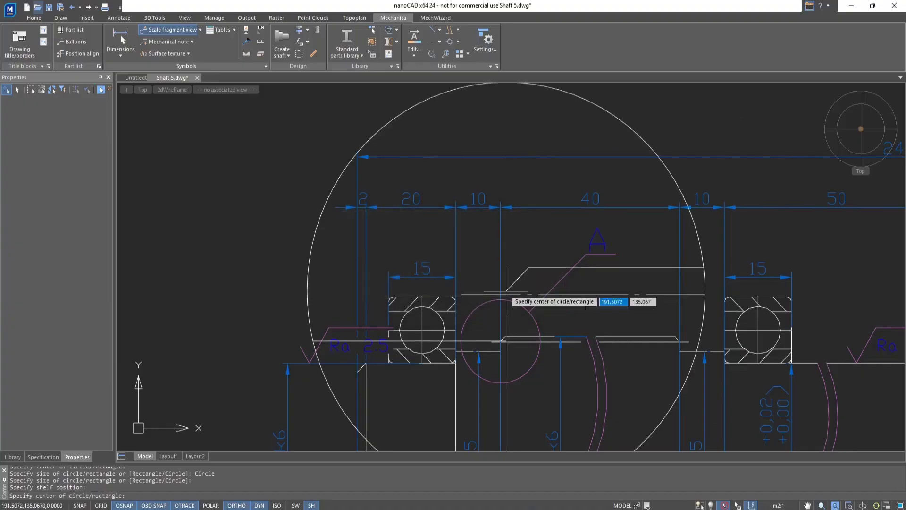
# Step: Place the enlarged circular view below the shaft and insert its A(5:1) label above and to its left
pyautogui.scroll(-5, 506, 291)
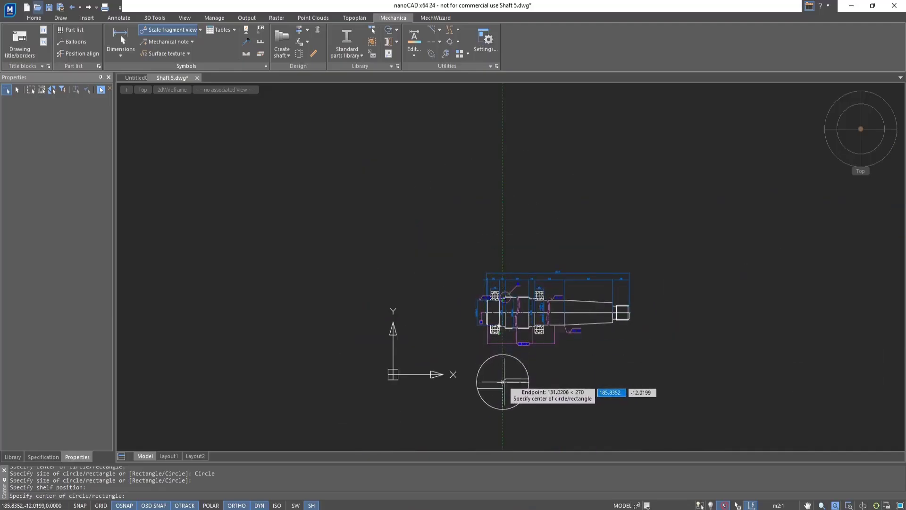
pyautogui.click(503, 381)
pyautogui.scroll(5, 501, 383)
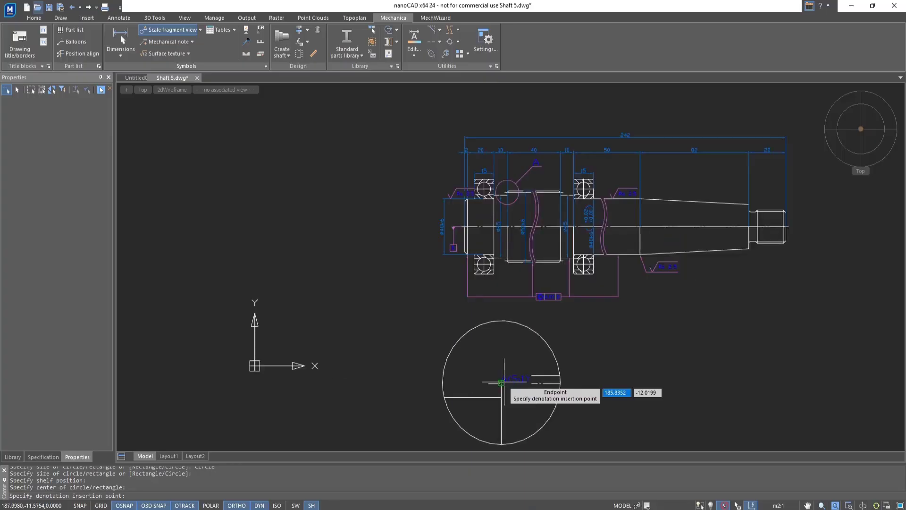
pyautogui.moveTo(501, 382); pyautogui.dragTo(500, 303, button='middle')
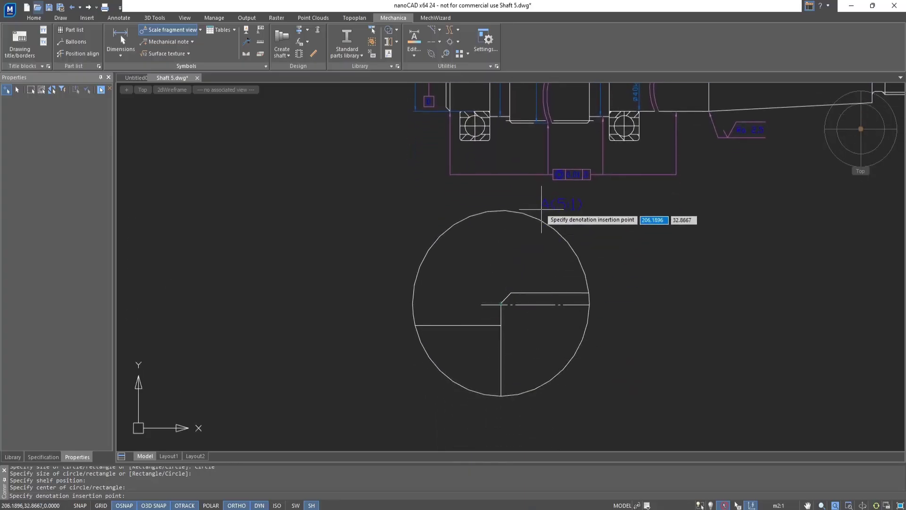
pyautogui.click(352, 202)
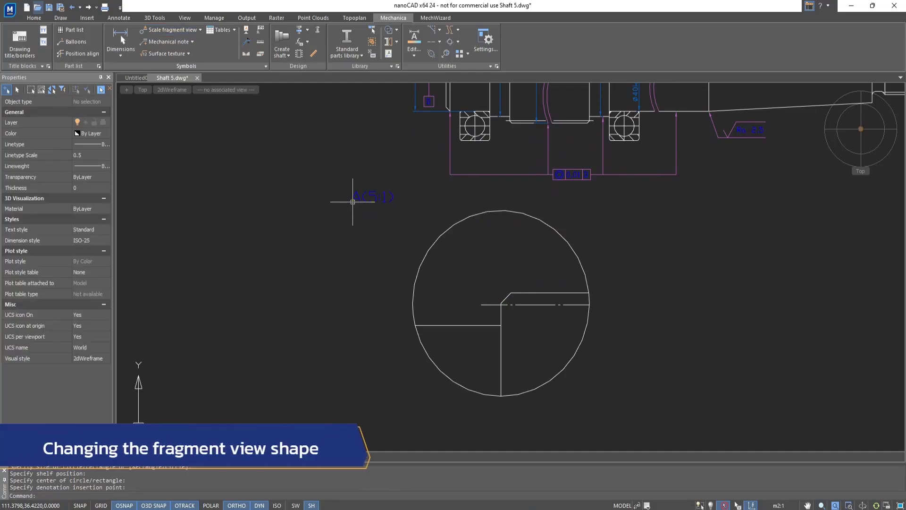
pyautogui.click(62, 18)
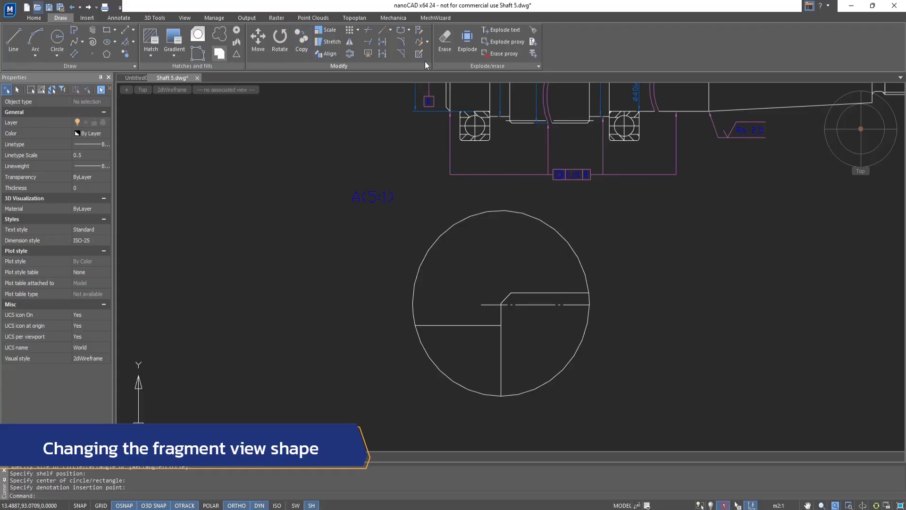
pyautogui.click(467, 52)
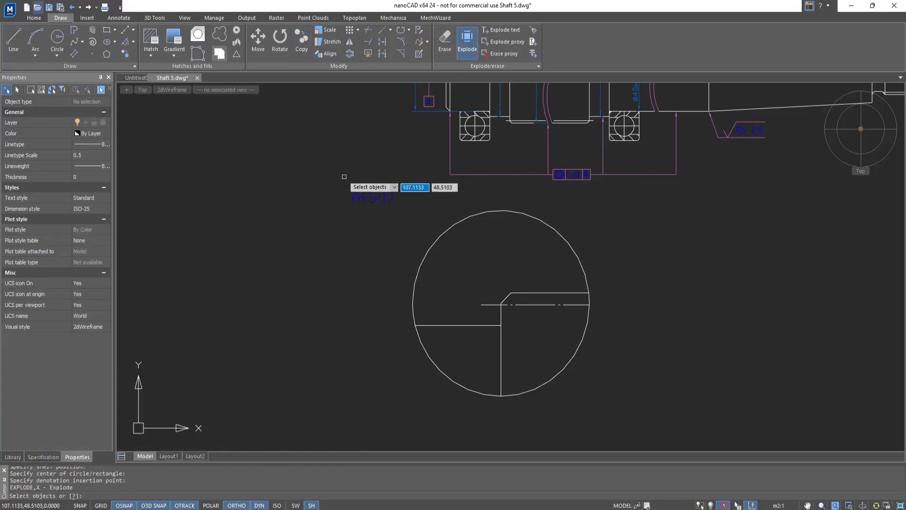
pyautogui.press('Escape')
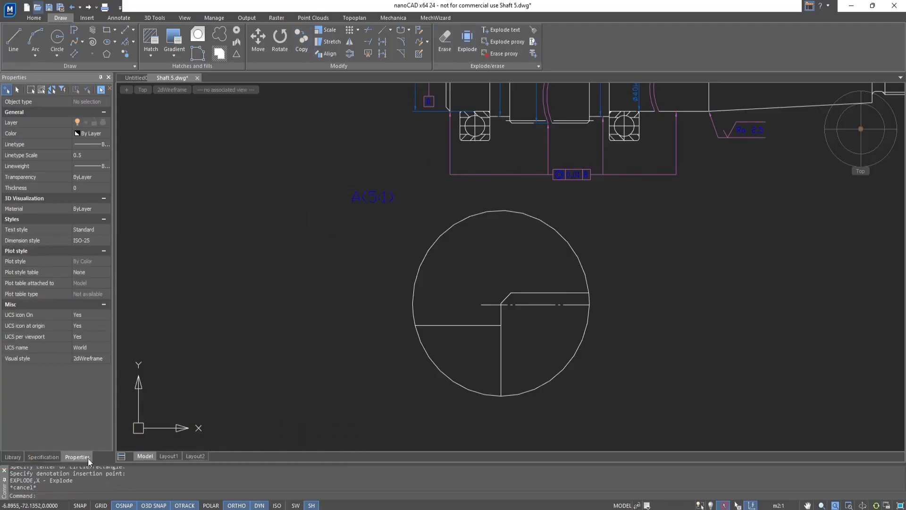
# Step: Explode the enlarged circular fragment view into separate objects
pyautogui.write('explo')
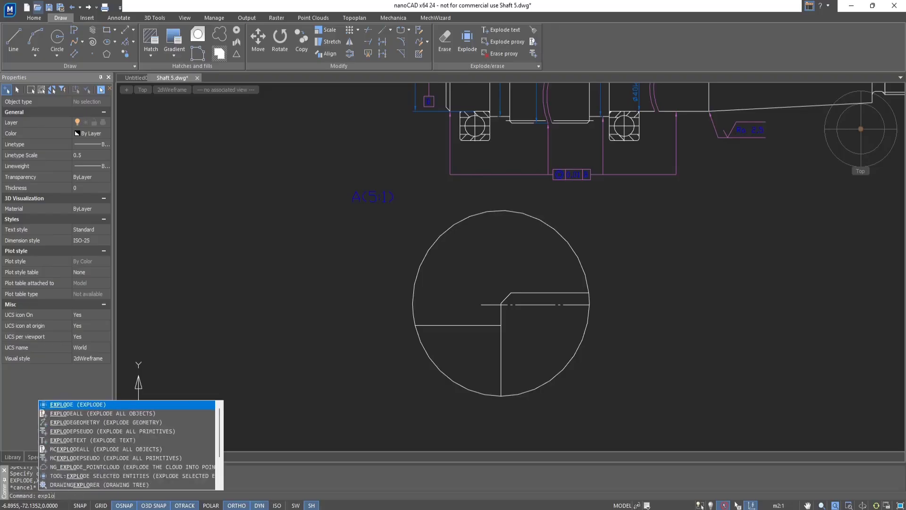
pyautogui.press('Return')
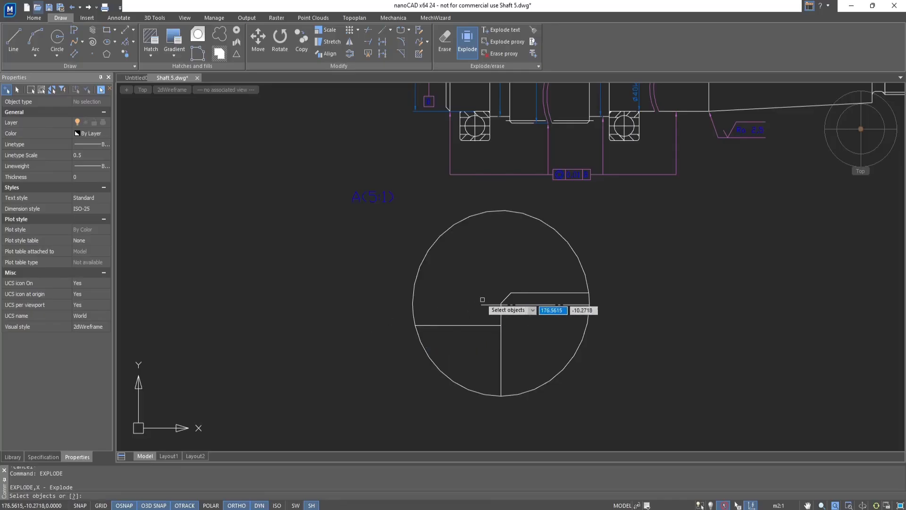
pyautogui.click(500, 305)
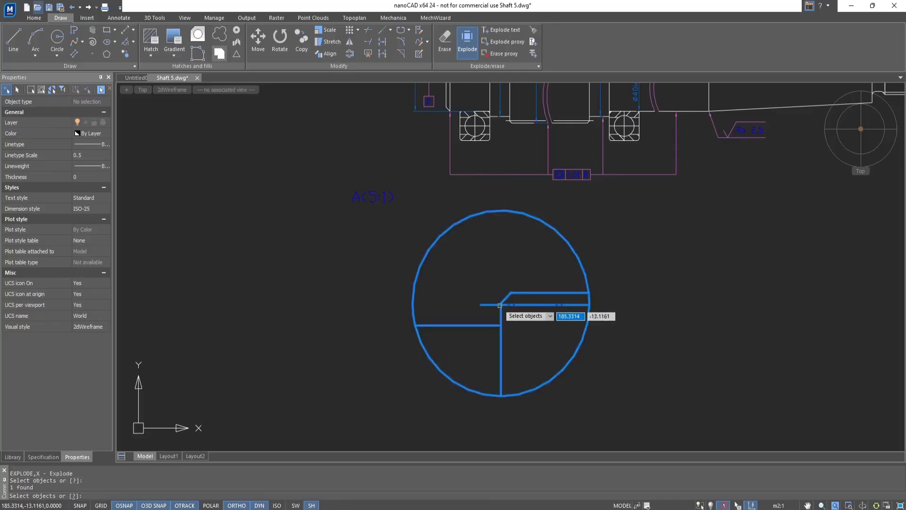
pyautogui.press('Return')
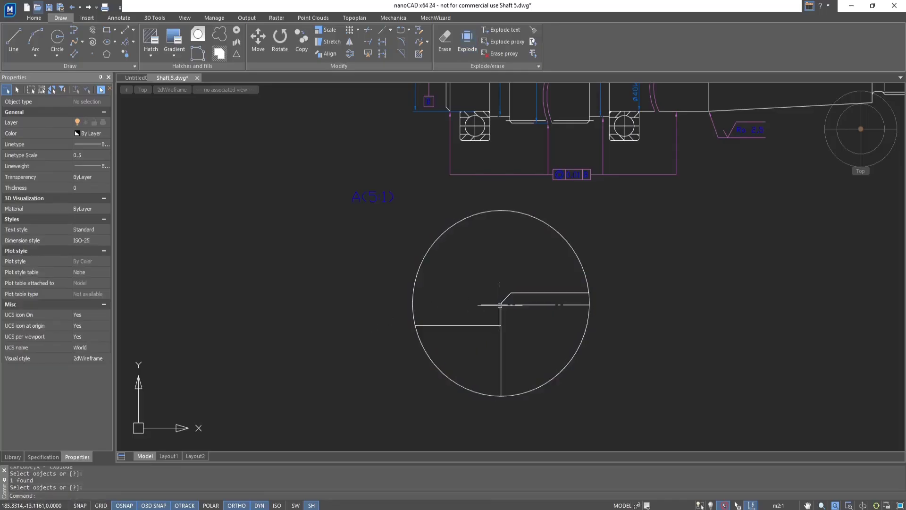
# Step: Erase the three large boundary arcs of the enlarged view, keeping the short arc between the right ends of the edge and centerline
pyautogui.click(424, 257)
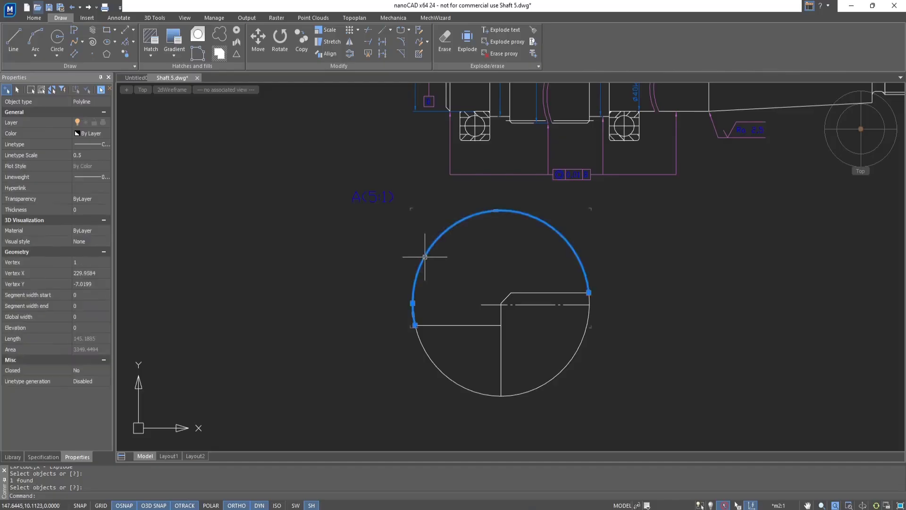
pyautogui.write('e')
pyautogui.press('Return')
pyautogui.click(426, 359)
pyautogui.write('e')
pyautogui.press('Return')
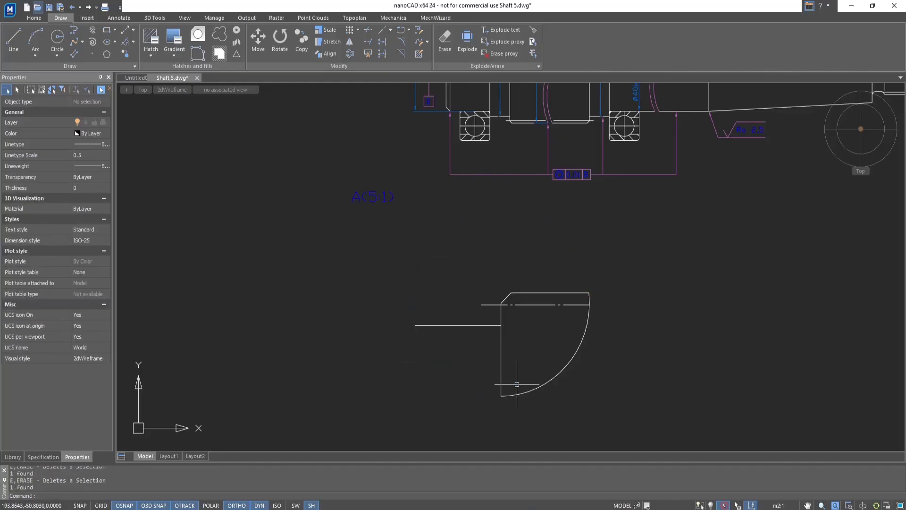
pyautogui.click(546, 382)
pyautogui.press('Delete')
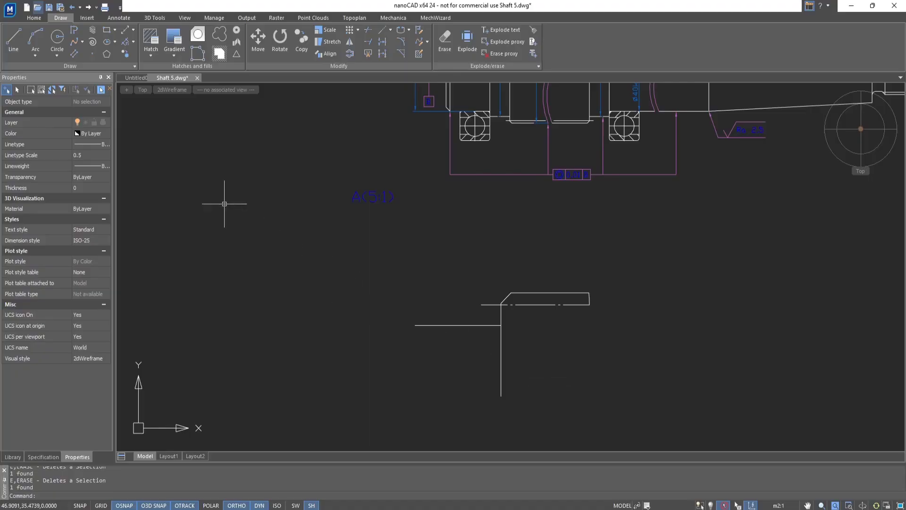
# Step: Draw a wavy fit spline from the horizontal edge's left end through the vertical edge's lower end to the centerline's right end
pyautogui.click(79, 45)
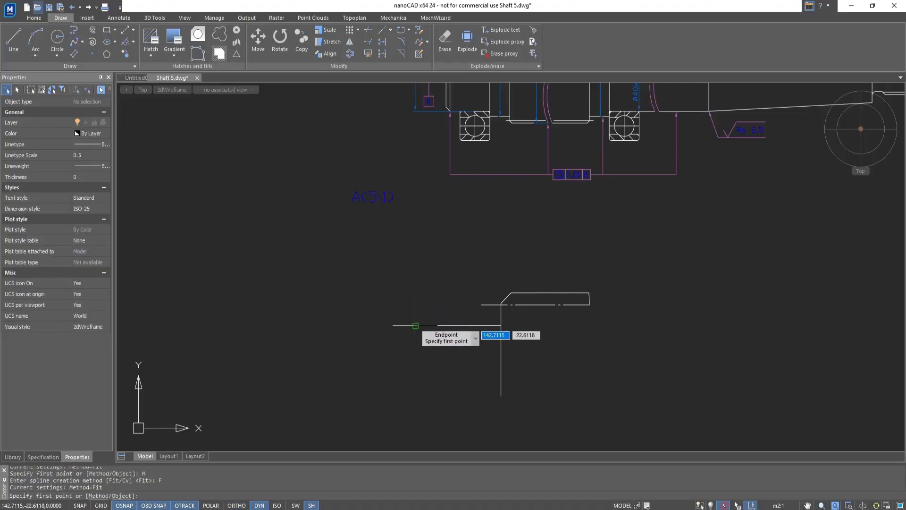
pyautogui.click(415, 325)
pyautogui.click(415, 352)
pyautogui.click(432, 372)
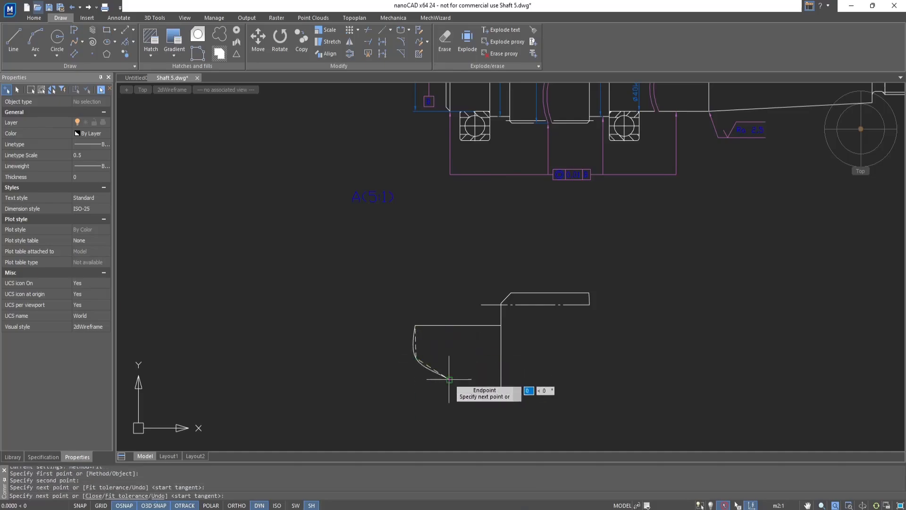
pyautogui.click(474, 411)
pyautogui.click(500, 396)
pyautogui.click(532, 398)
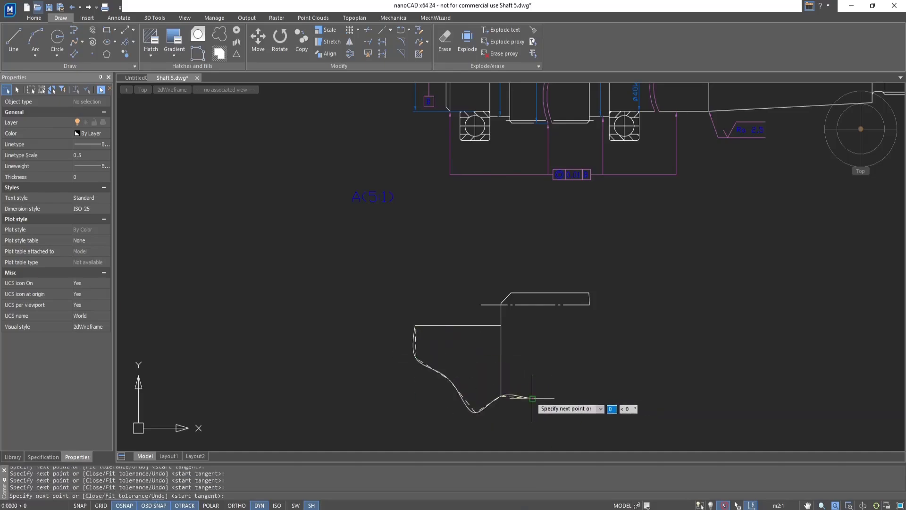
pyautogui.click(557, 359)
pyautogui.click(585, 339)
pyautogui.click(590, 305)
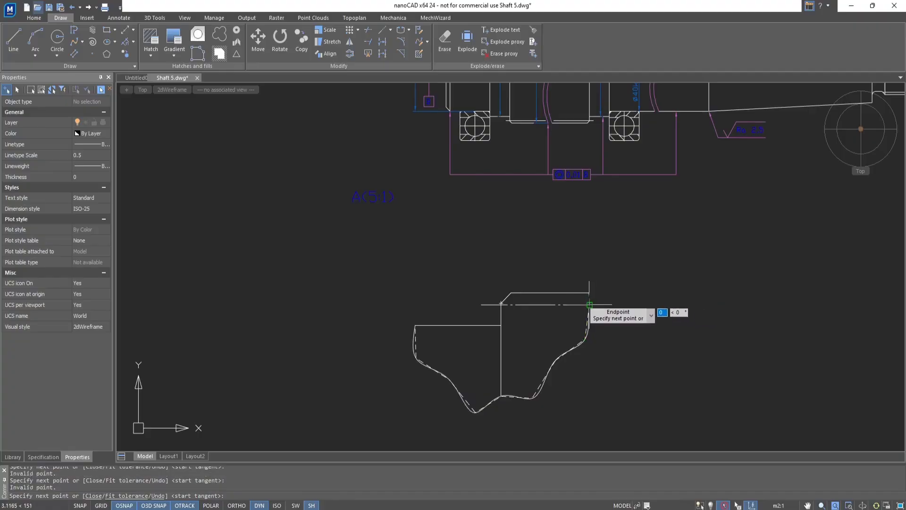
pyautogui.press('Return')
pyautogui.press('Return')
pyautogui.press('Return')
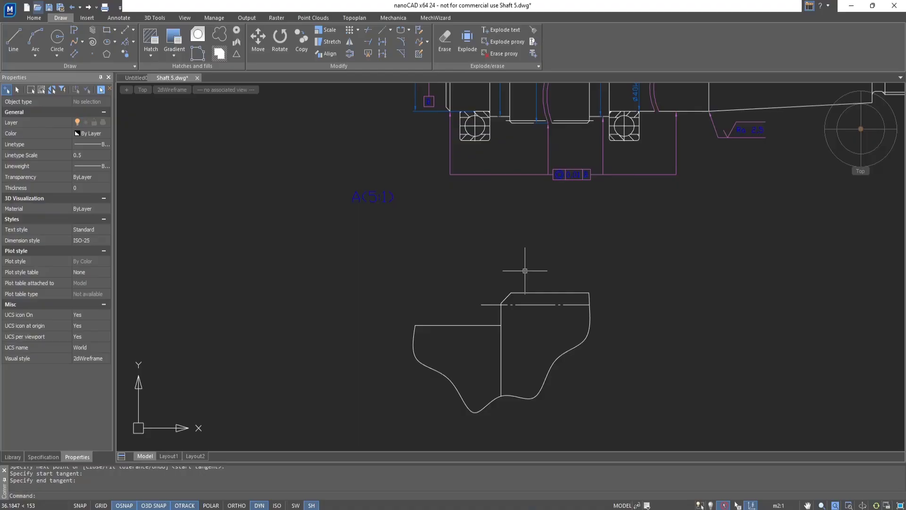
# Step: Add a horizontal dimension across the chamfer's two endpoints, placed above the enlarged view
pyautogui.click(394, 21)
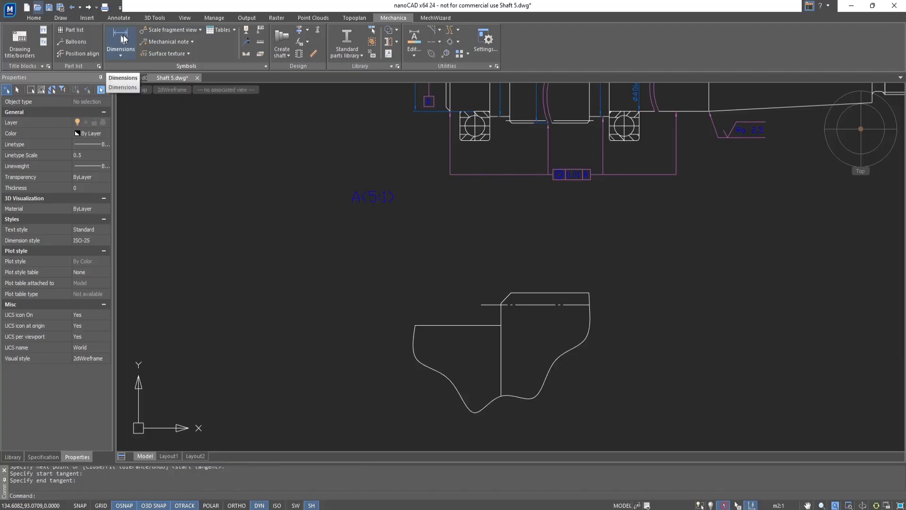
pyautogui.click(122, 38)
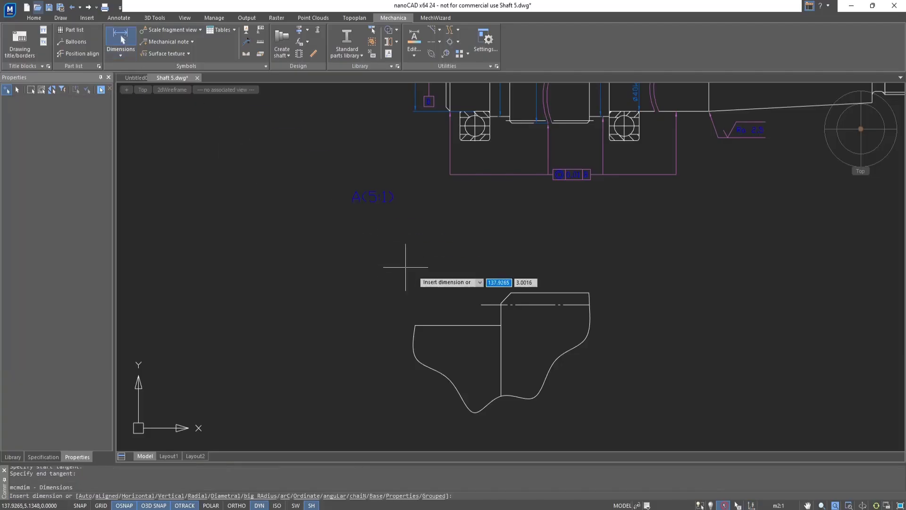
pyautogui.click(501, 304)
pyautogui.click(511, 293)
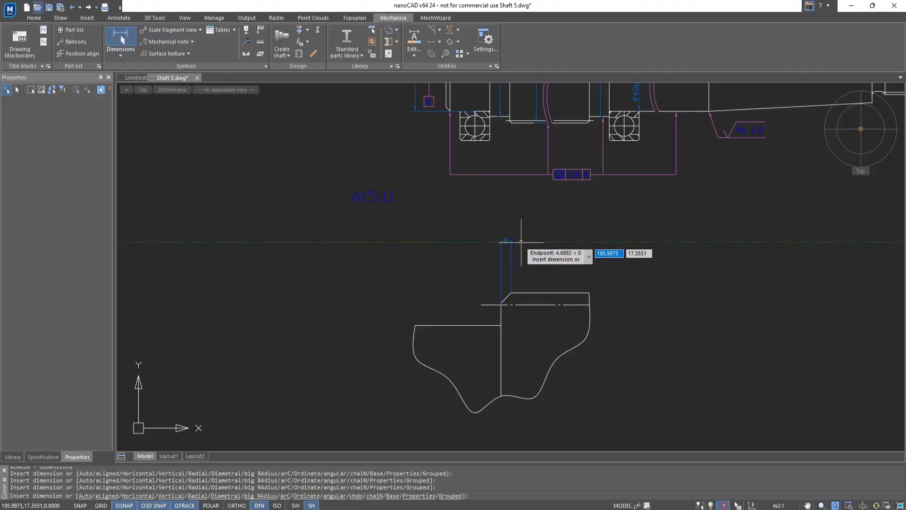
# Step: Finish the chamfer dimension above the enlarged view and add the suffix x45° to its text
pyautogui.click(521, 242)
pyautogui.doubleClick(508, 243)
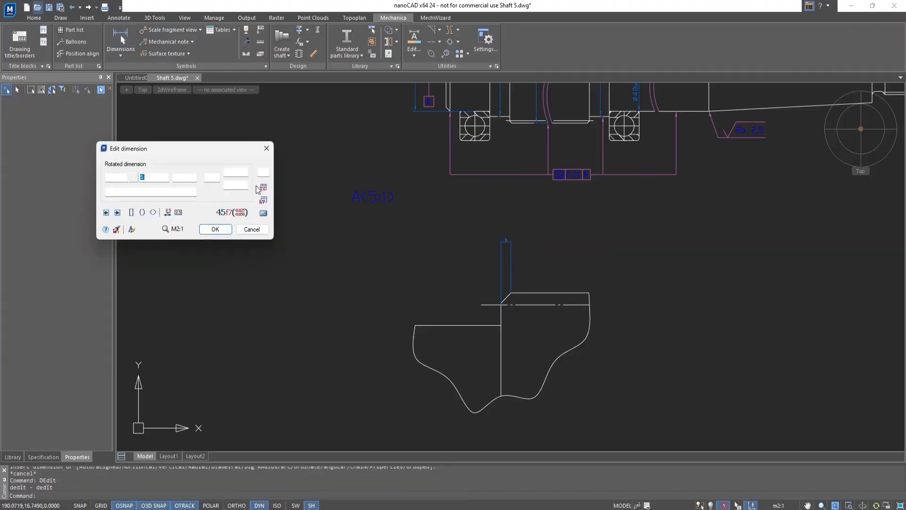
pyautogui.click(184, 177)
pyautogui.rightClick(183, 177)
pyautogui.moveTo(249, 188)
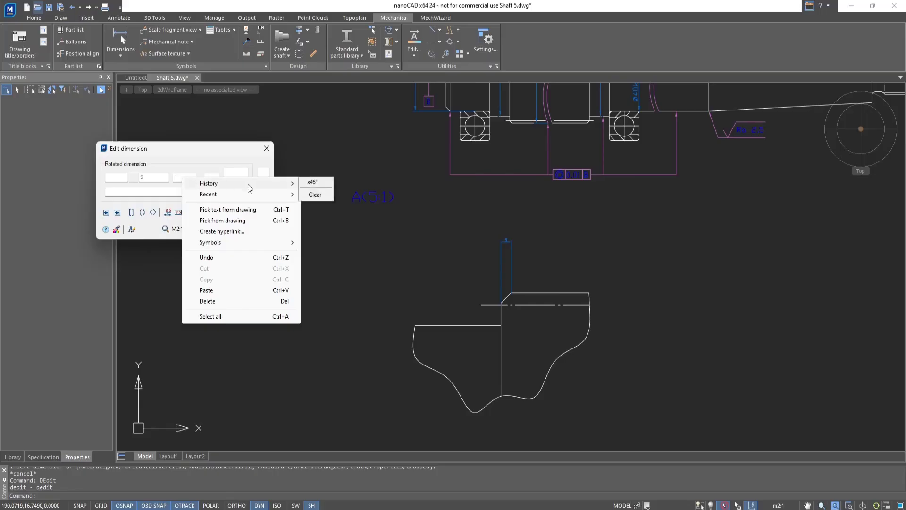
pyautogui.click(306, 182)
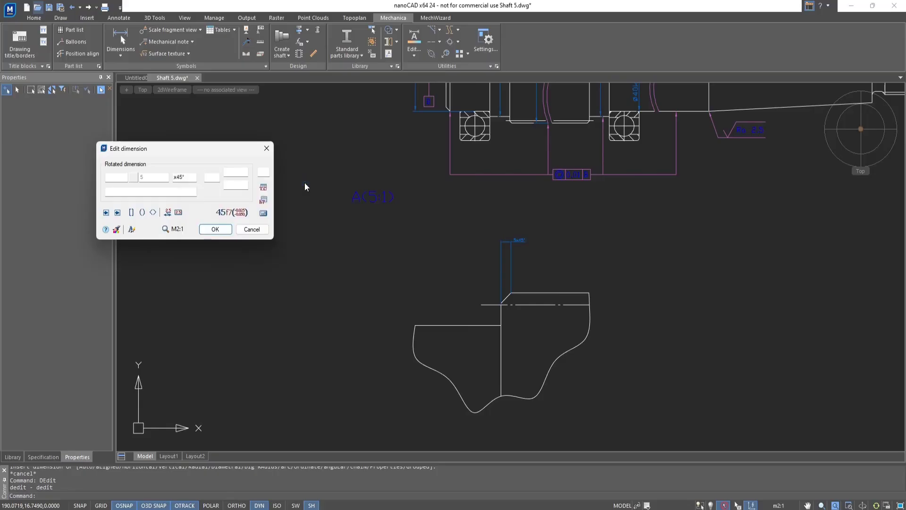
pyautogui.click(216, 230)
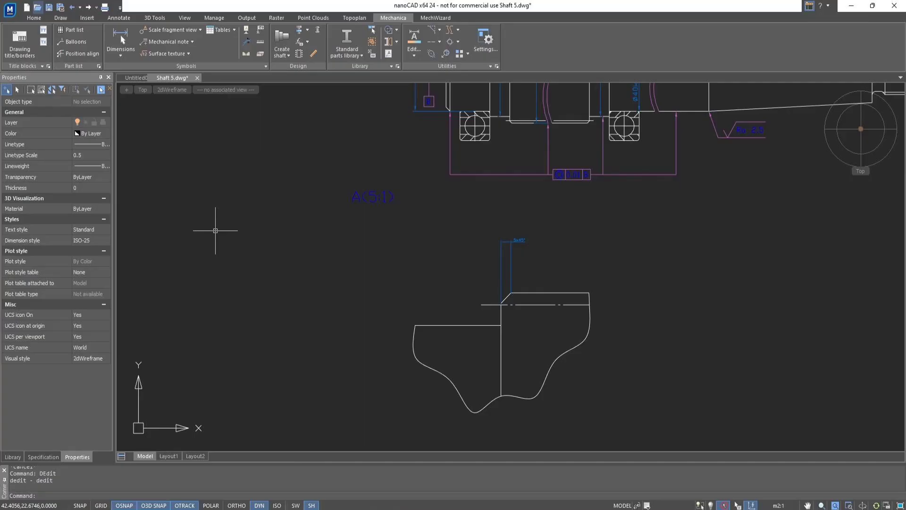
# Step: Start a section view of the shaft through the spur pinion, near its right end, with the section direction facing right
pyautogui.scroll(-3, 215, 230)
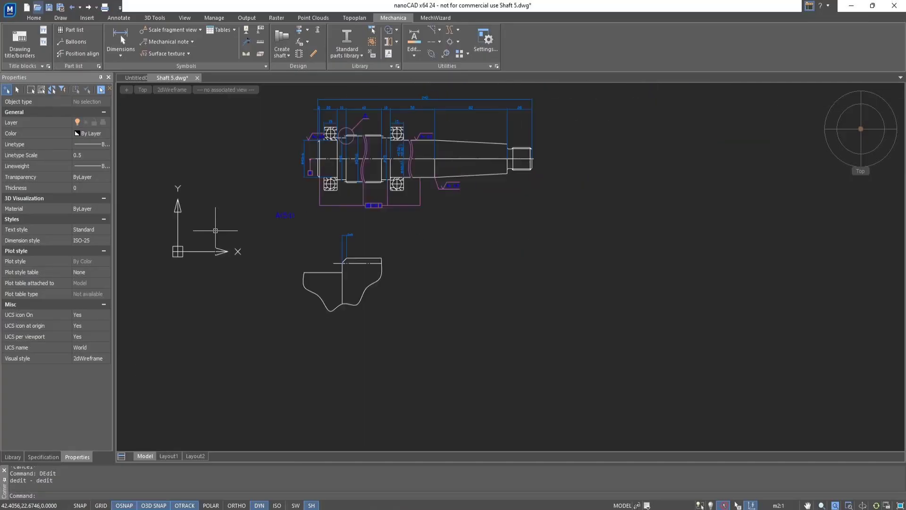
pyautogui.scroll(3, 359, 160)
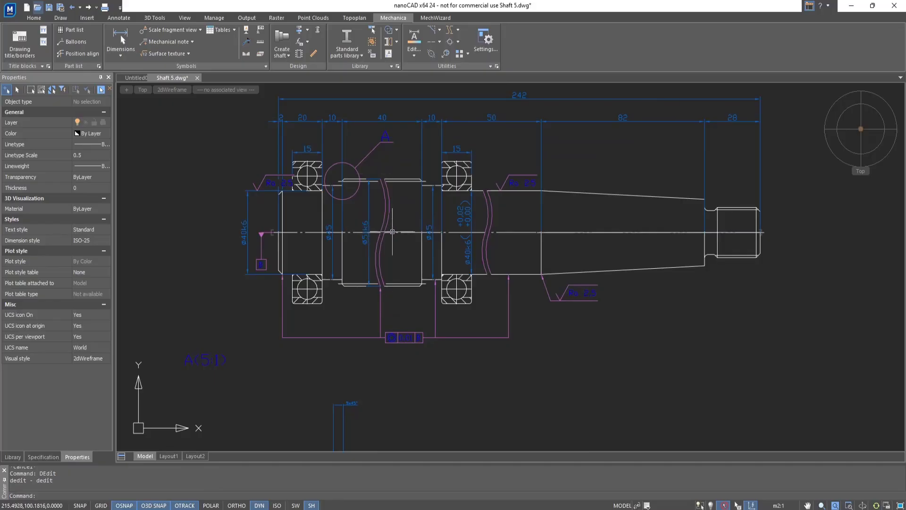
pyautogui.doubleClick(410, 233)
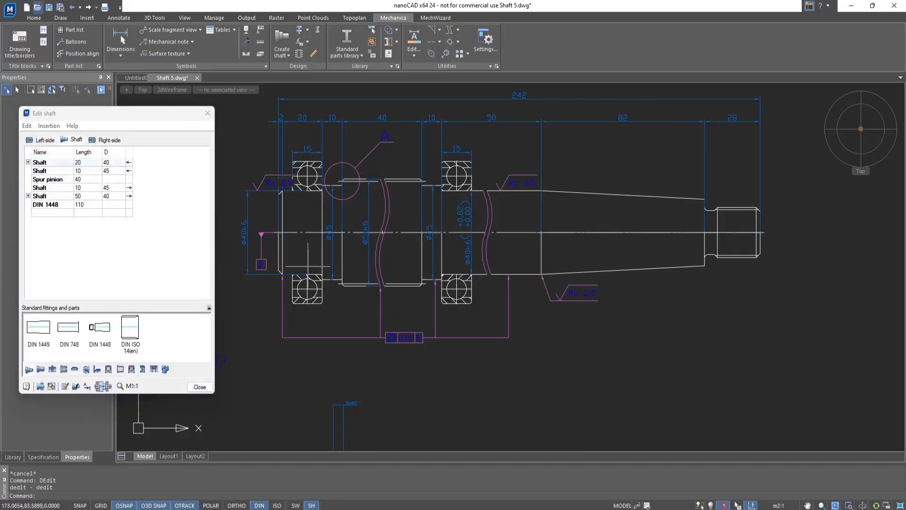
pyautogui.click(89, 388)
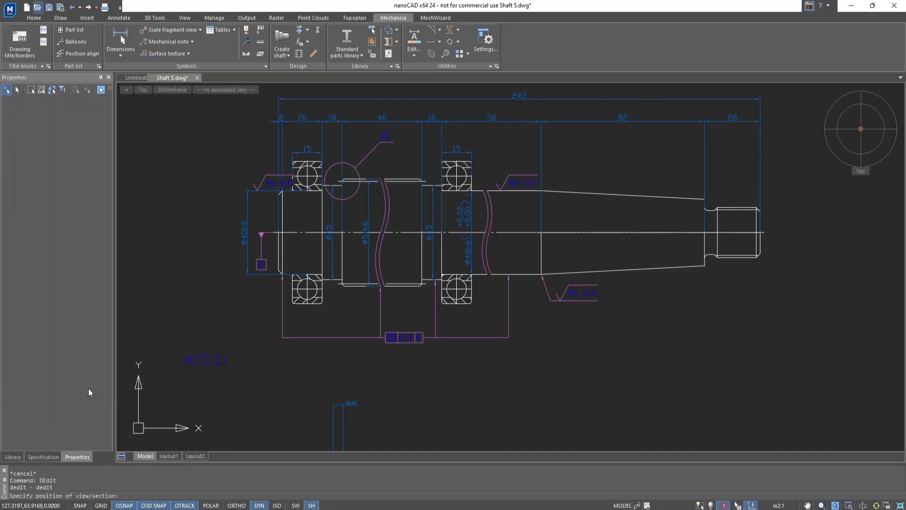
pyautogui.click(408, 284)
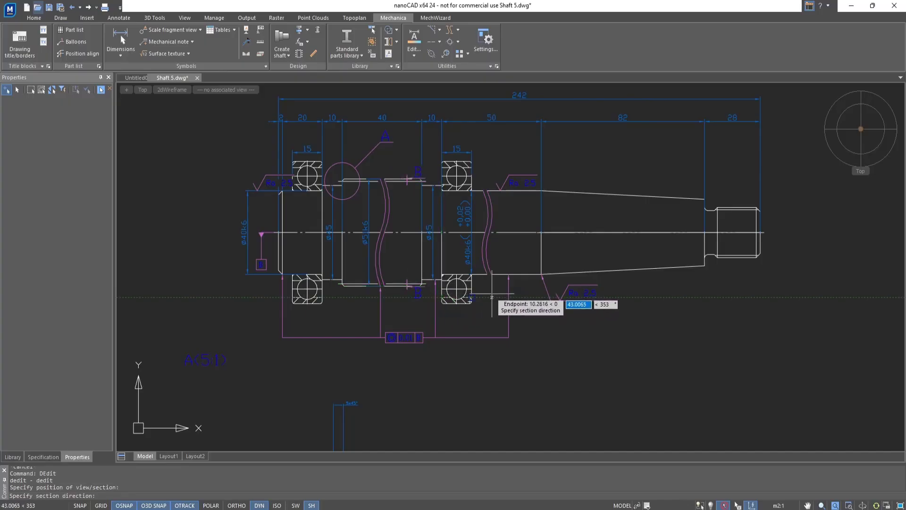
pyautogui.click(486, 298)
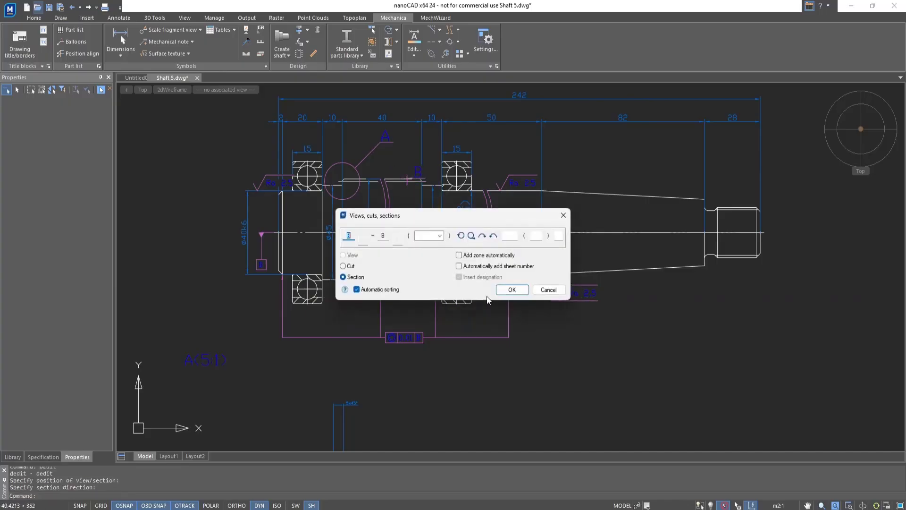
# Step: Set section B-B to a 1:1 scale, place it below the shaft's tapered part, and close the shaft editor
pyautogui.click(439, 235)
pyautogui.click(420, 311)
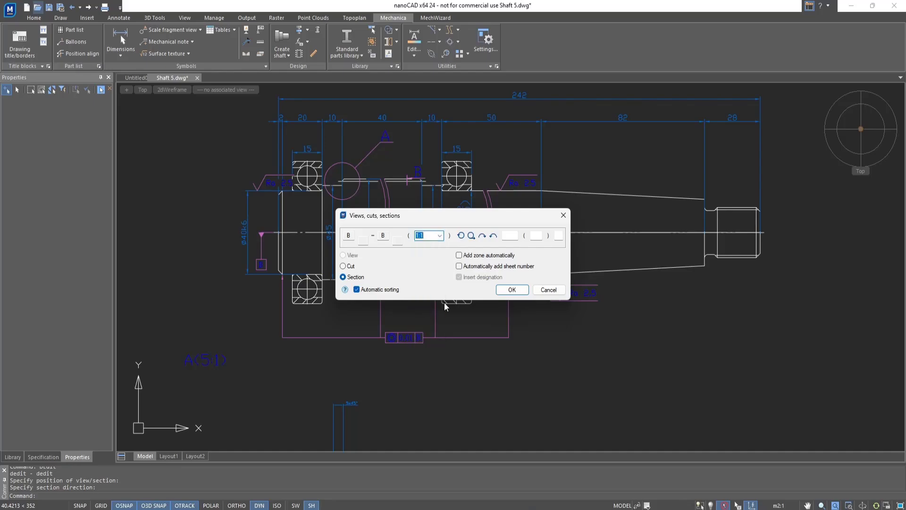
pyautogui.click(511, 289)
pyautogui.scroll(-3, 736, 364)
pyautogui.moveTo(746, 365); pyautogui.dragTo(667, 334, button='middle')
pyautogui.scroll(3, 585, 291)
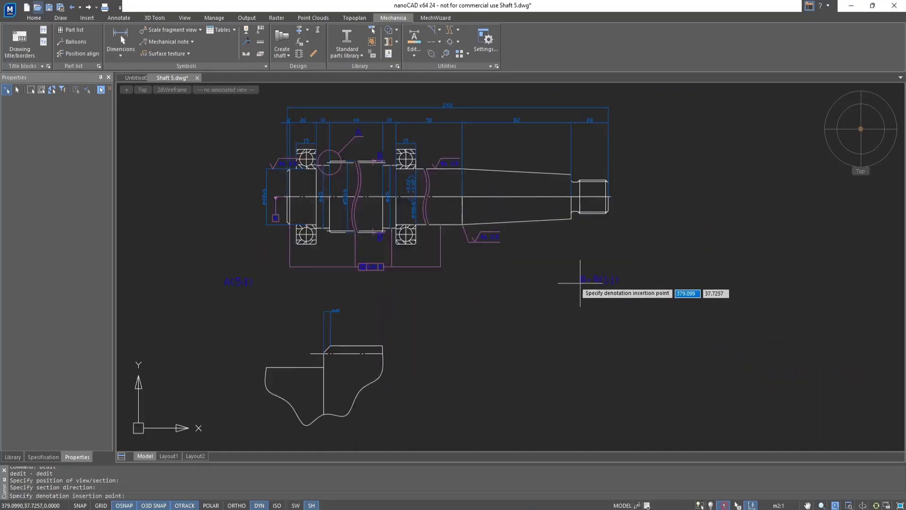
pyautogui.click(536, 276)
pyautogui.click(200, 387)
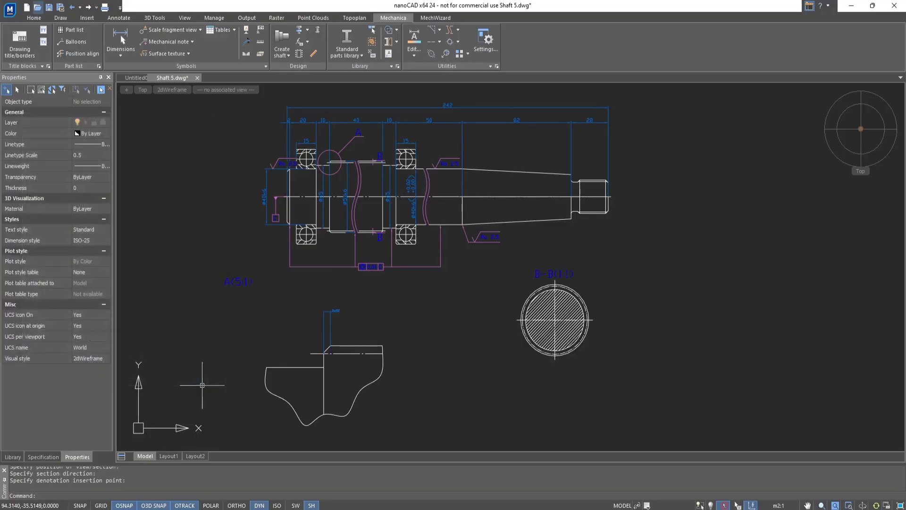
# Step: Start another shaft section through the spur pinion, near its left end, with the section direction facing right
pyautogui.doubleClick(358, 198)
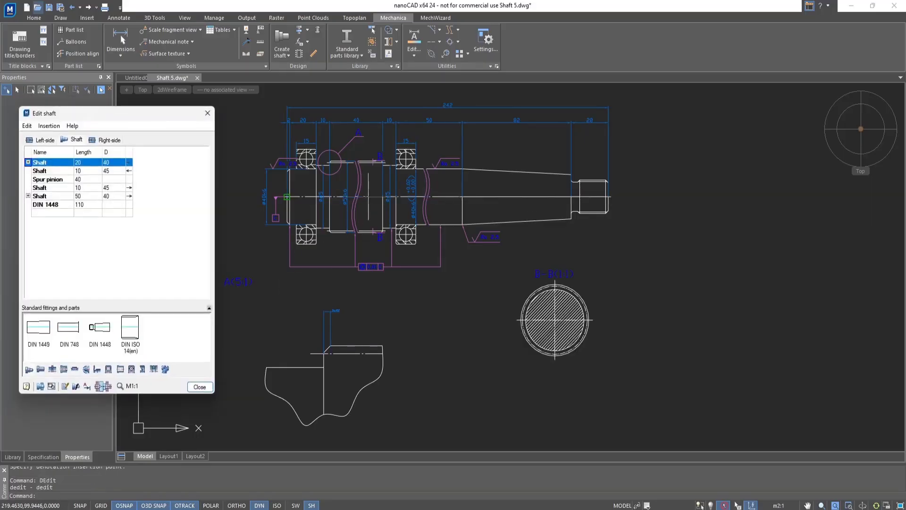
pyautogui.click(87, 386)
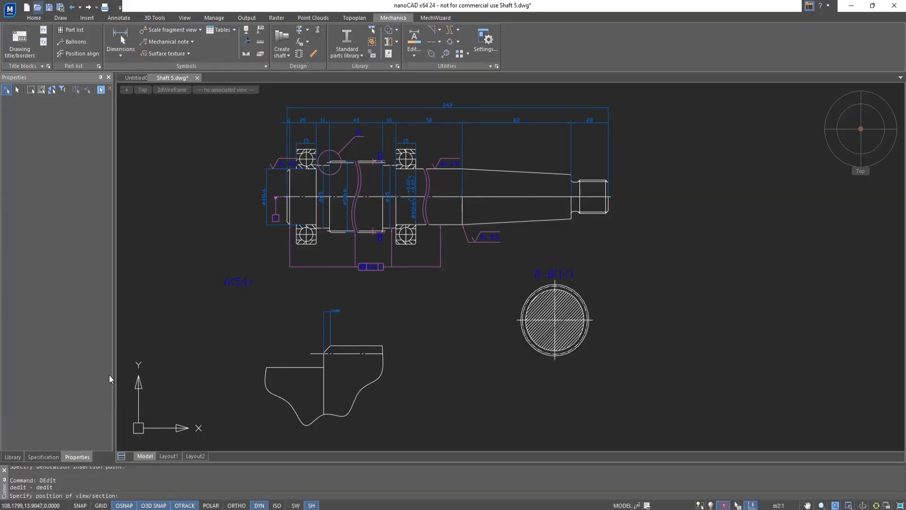
pyautogui.click(338, 232)
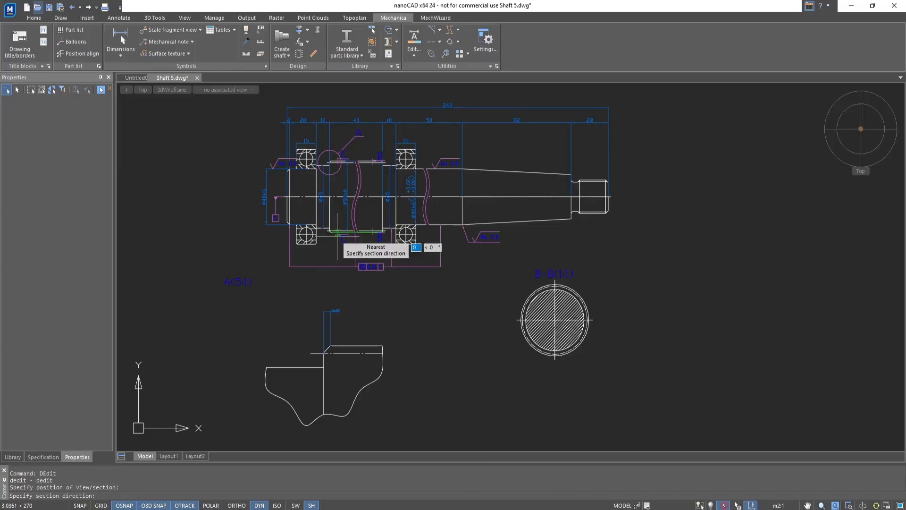
pyautogui.click(365, 232)
# Step: Make C-C a cut at 1:1 scale, place it to the right of section B-B, and close the shaft editor
pyautogui.click(439, 235)
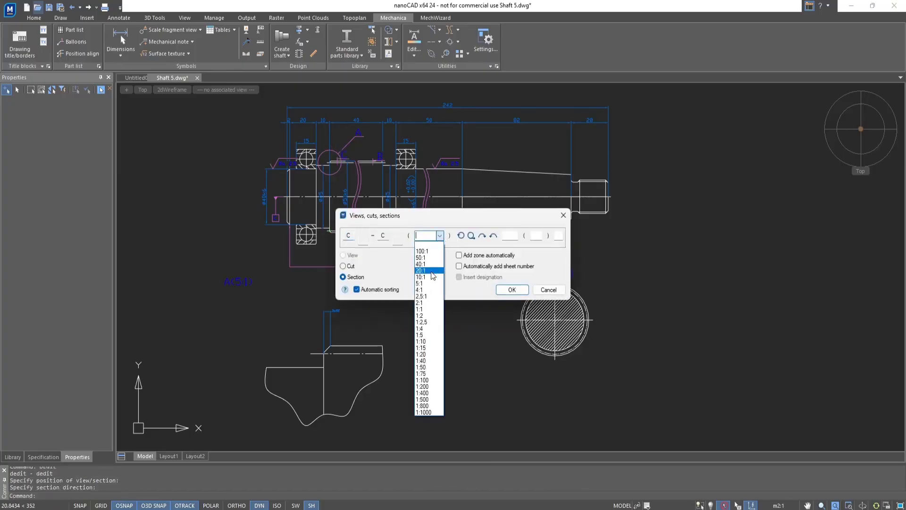
pyautogui.click(422, 309)
pyautogui.click(343, 266)
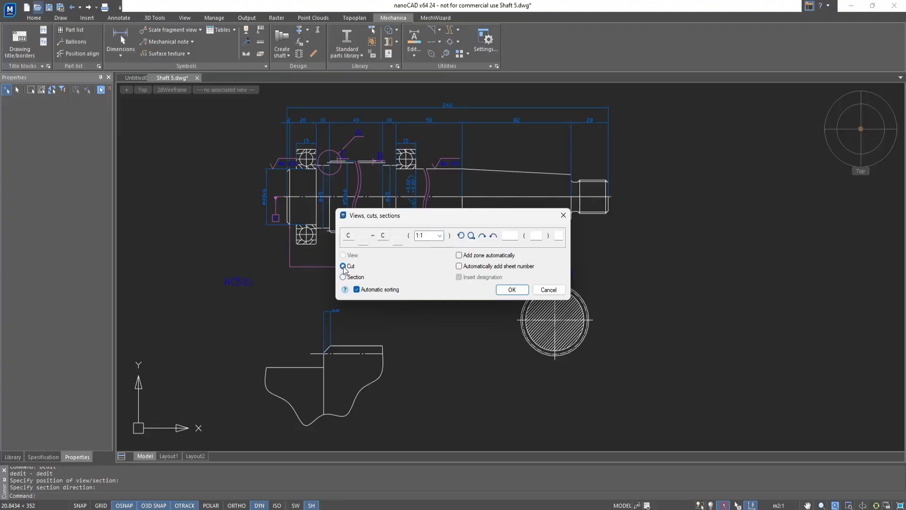
pyautogui.click(512, 289)
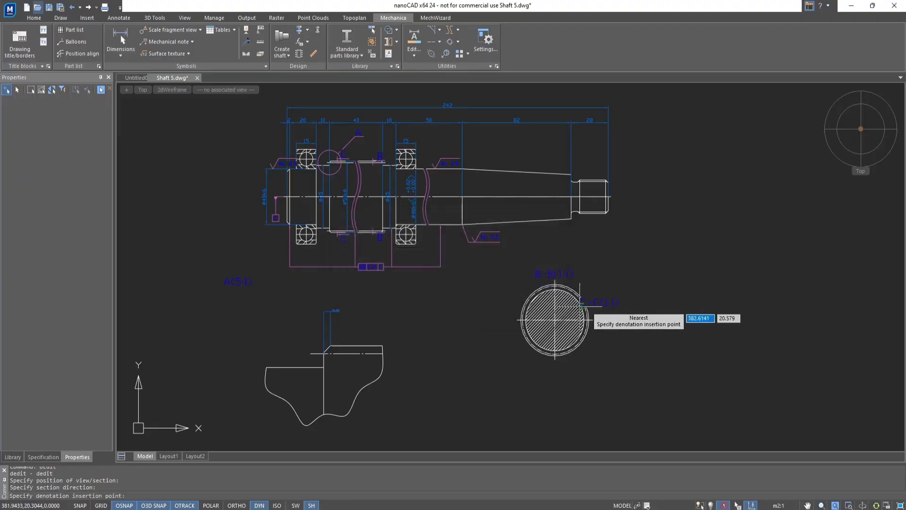
pyautogui.click(634, 257)
pyautogui.click(202, 387)
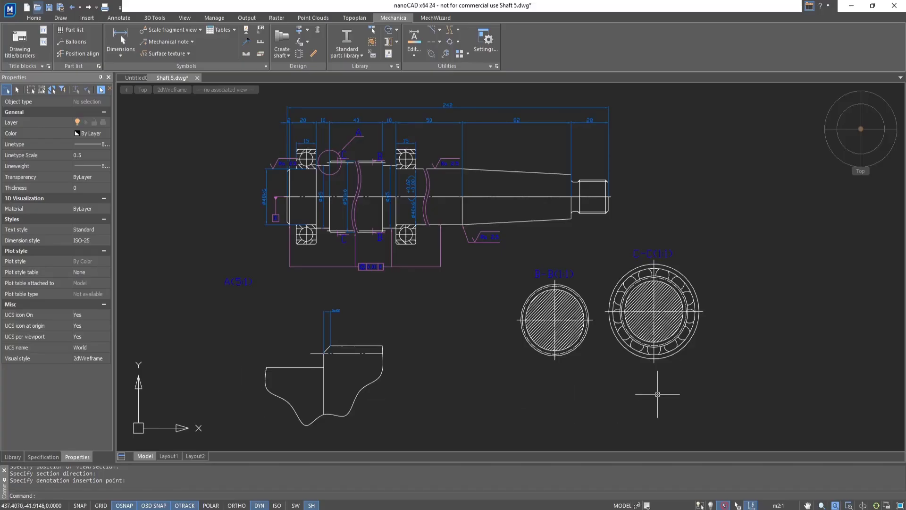
# Step: Erase the C-C cut with its label and remove the section marks that reference it
pyautogui.click(692, 386)
pyautogui.click(620, 241)
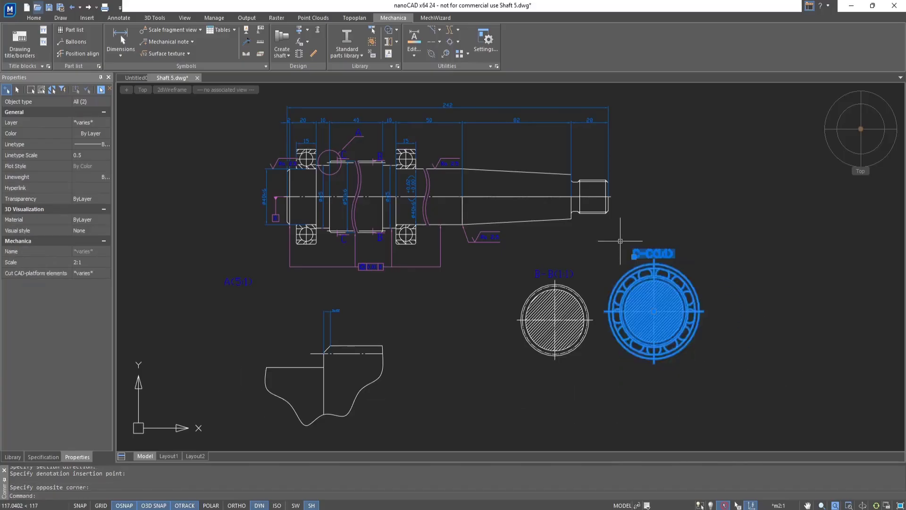
pyautogui.write('e')
pyautogui.press('Return')
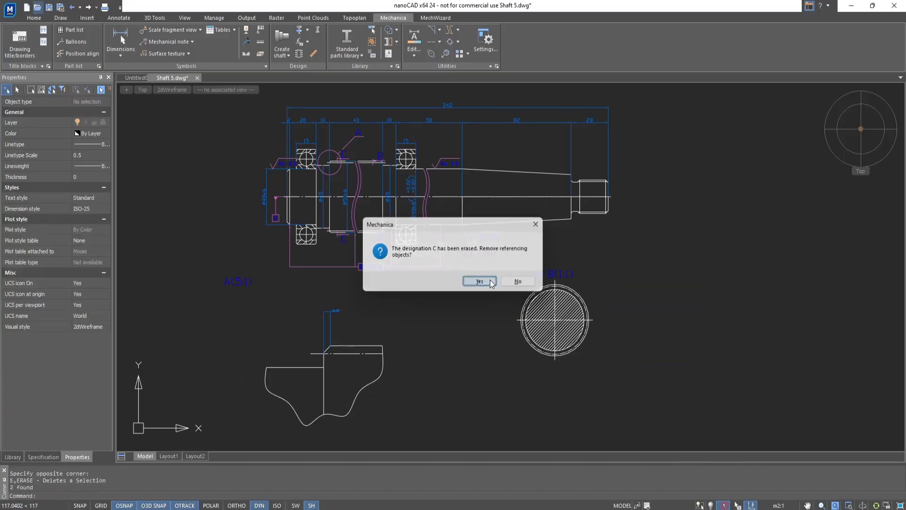
pyautogui.click(490, 281)
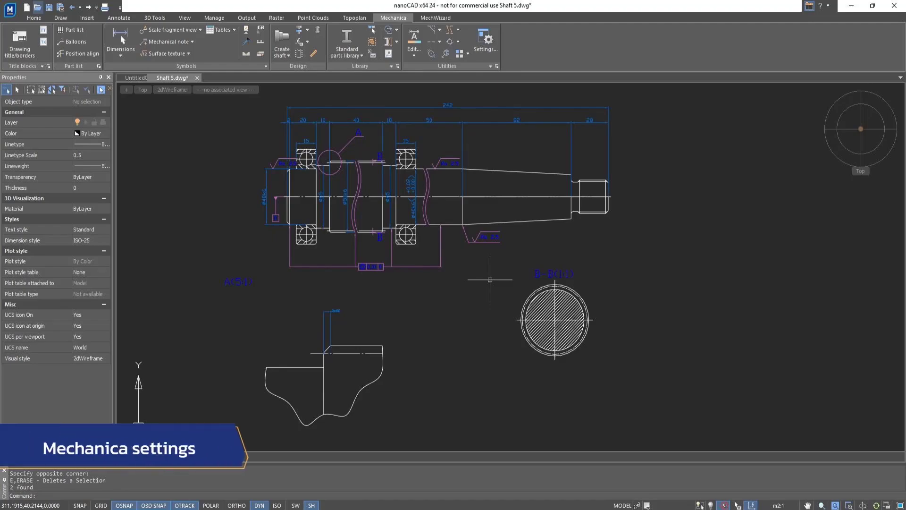
# Step: Examine the Mechanica symbol settings for views, sections and cuts, including the arrow-to-line distance and the text parameters
pyautogui.click(489, 51)
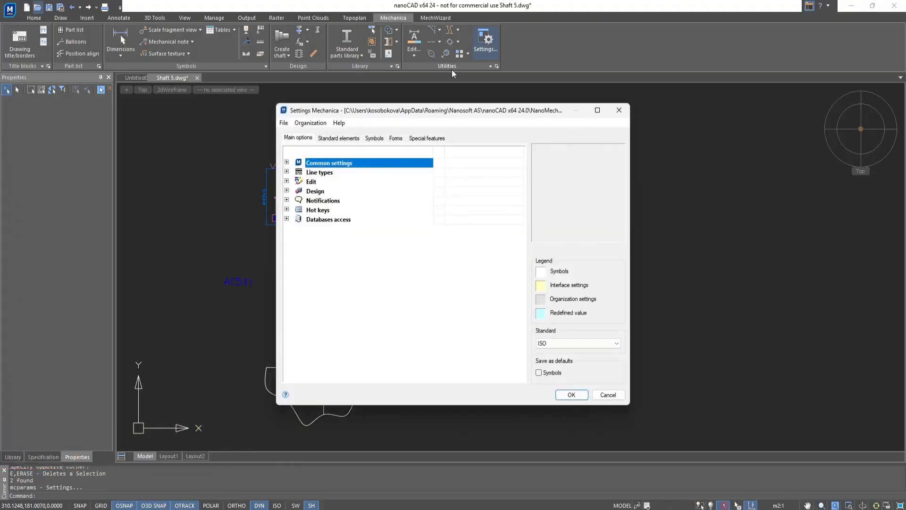
pyautogui.click(374, 138)
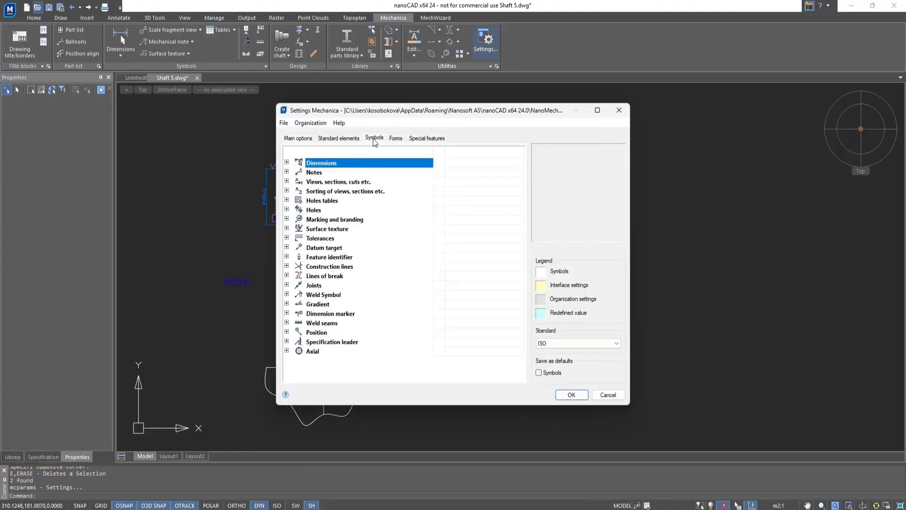
pyautogui.click(287, 181)
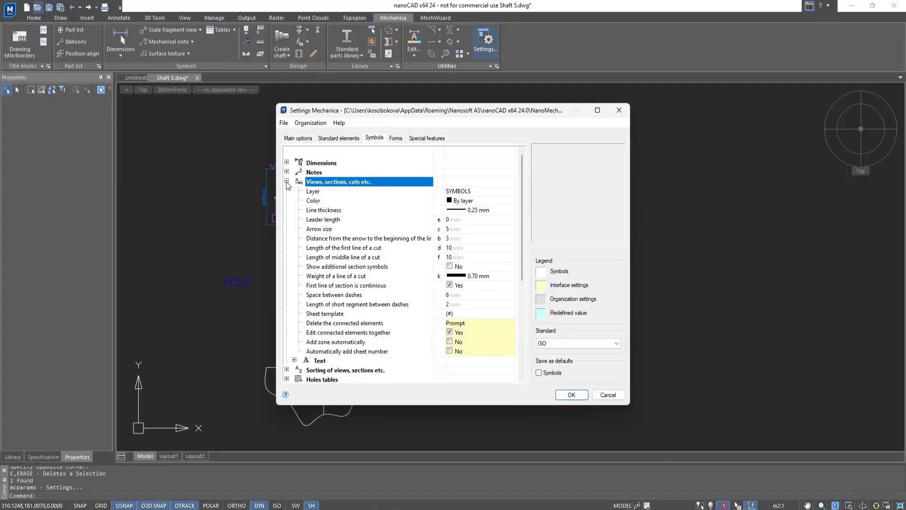
pyautogui.click(307, 239)
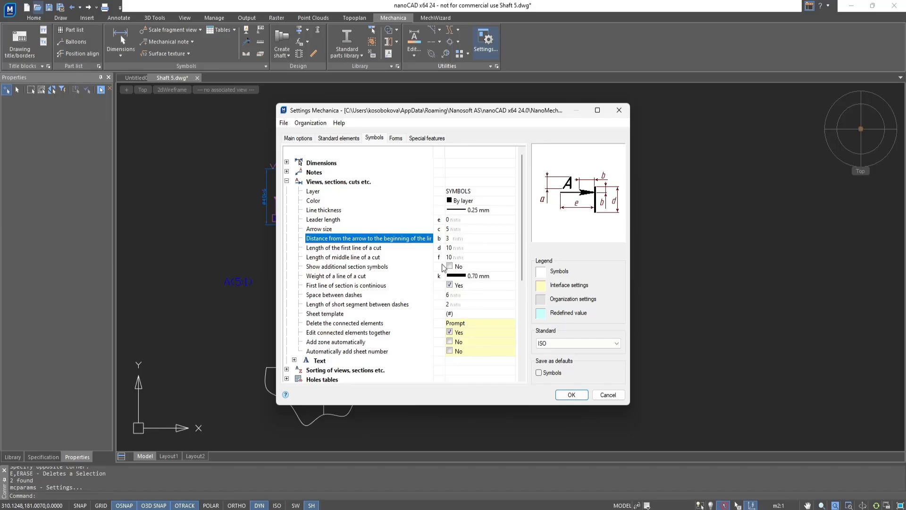
pyautogui.click(294, 360)
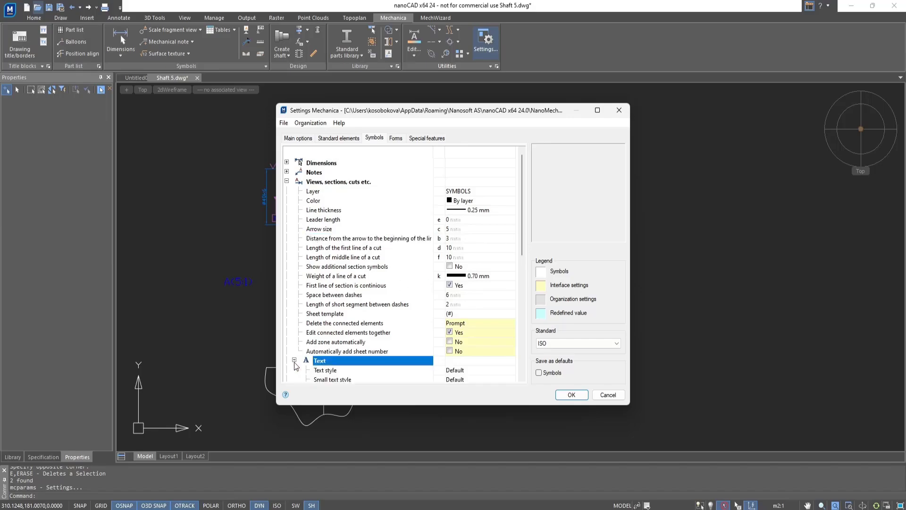
pyautogui.scroll(-4, 294, 362)
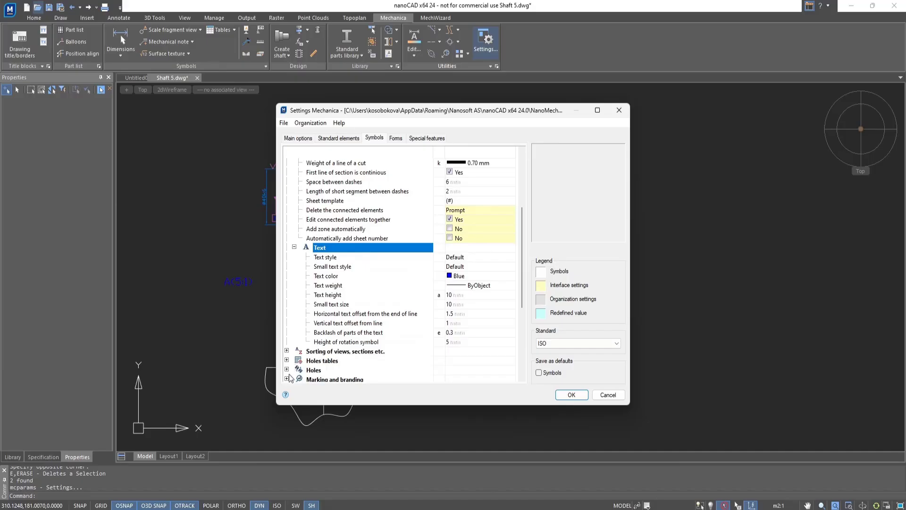
# Step: Consult the help page on Mechanica settings, close it, and leave the settings without saving changes
pyautogui.click(285, 394)
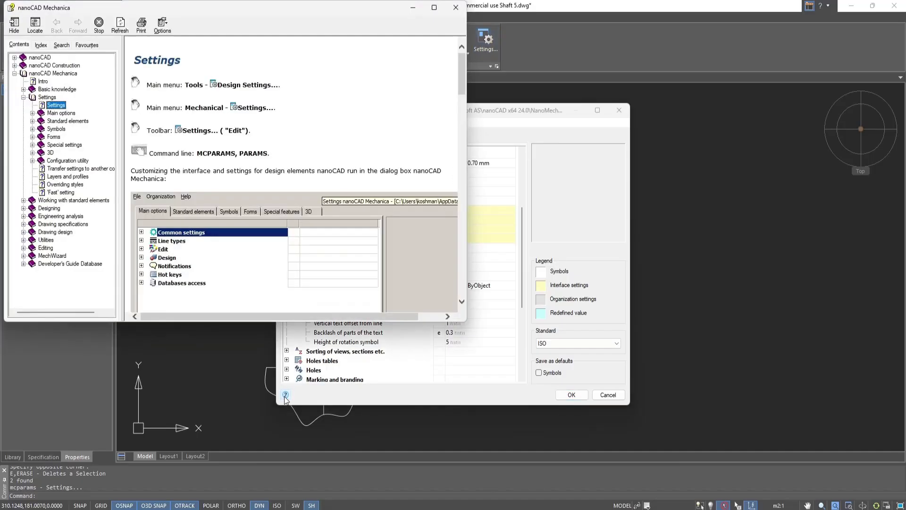
pyautogui.click(457, 7)
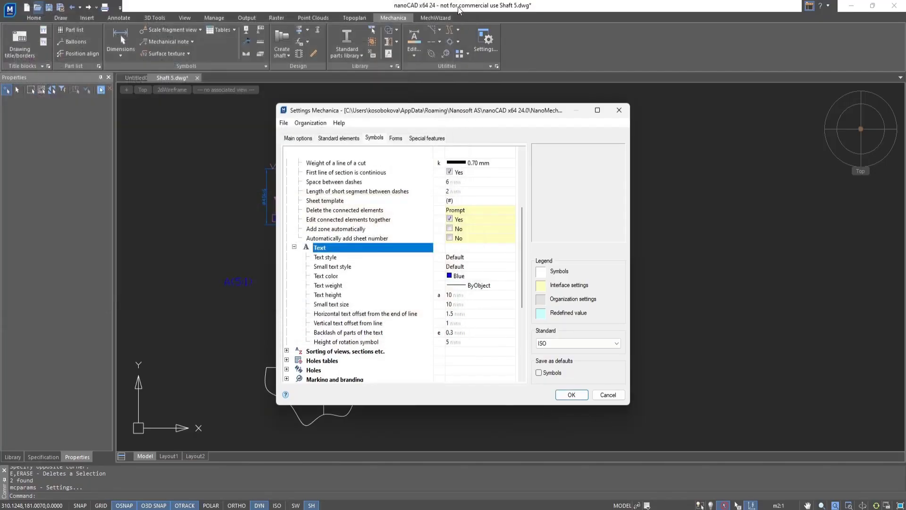
pyautogui.click(607, 395)
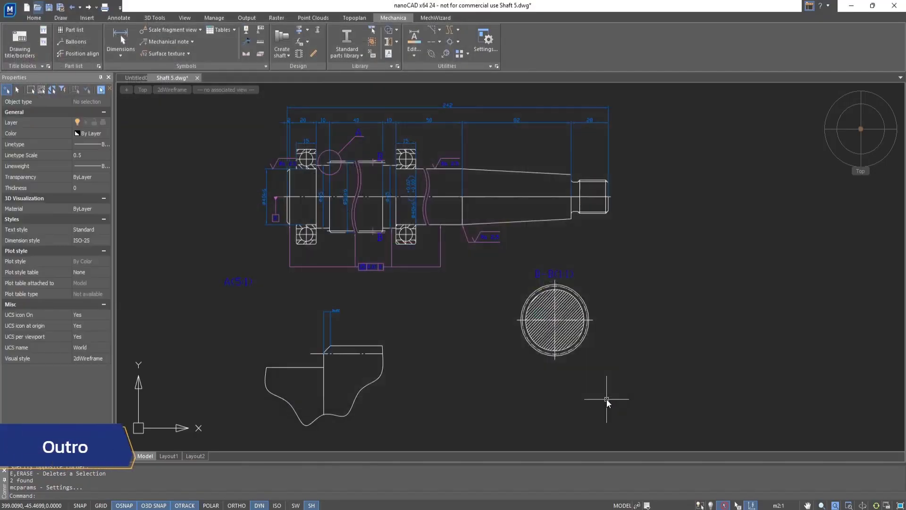